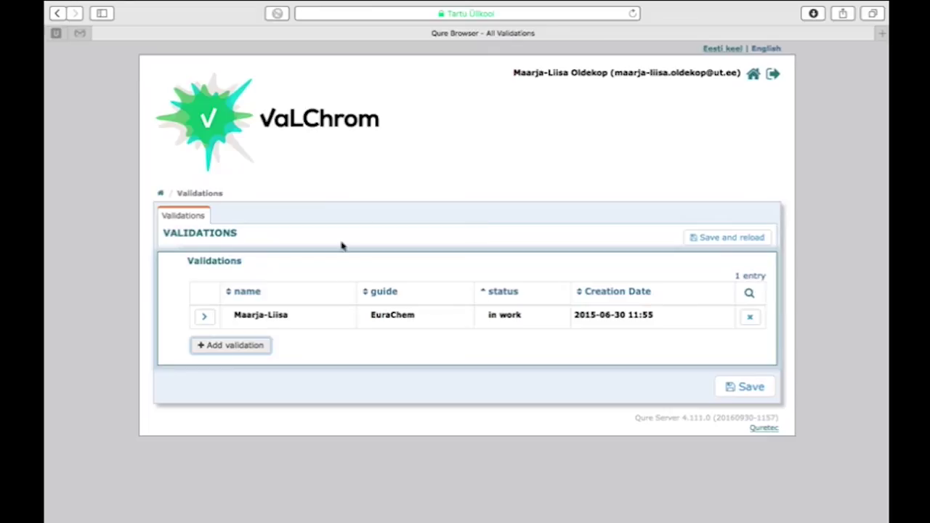
Expand the existing validation to show its Parameters I page with Linearity and the EuraChem guide.
{"action": "left_click", "coordinate": [206, 319]}
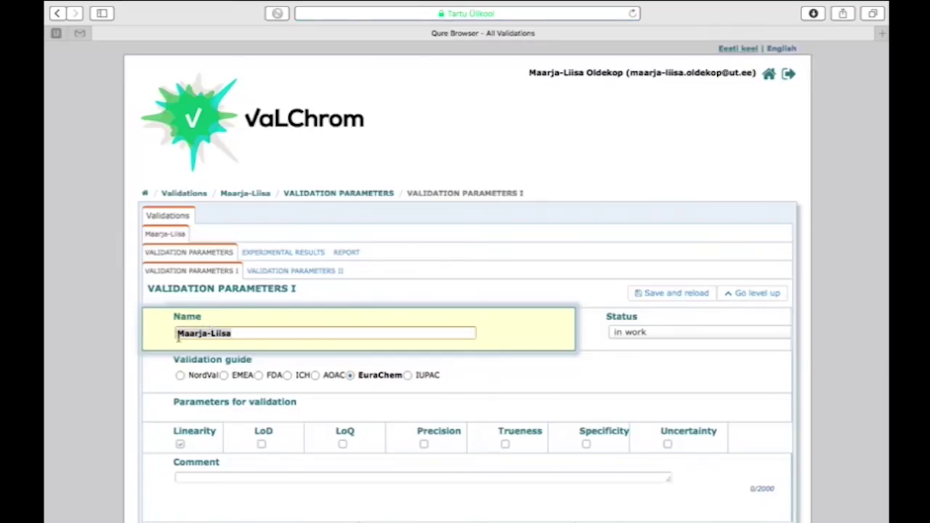
{"action": "scroll", "coordinate": [155, 376], "scroll_direction": "down", "scroll_amount": 3}
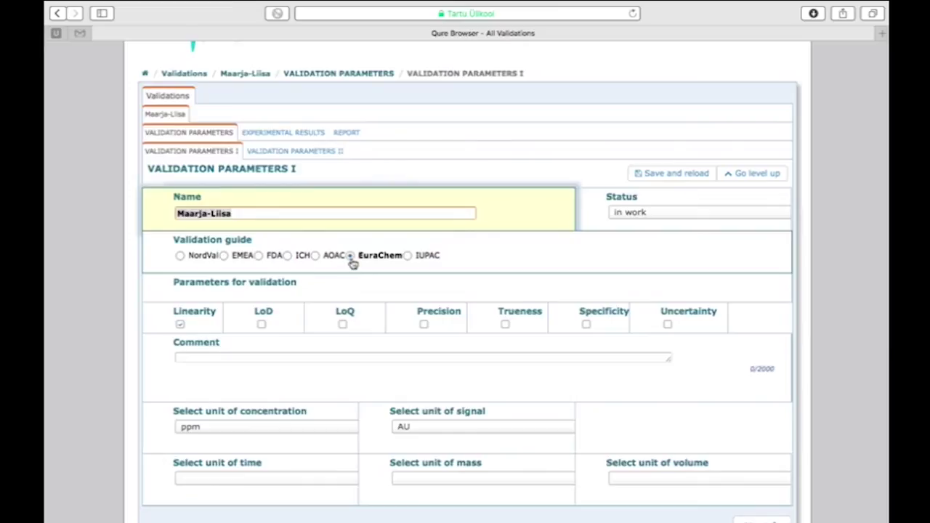
{"action": "scroll", "coordinate": [353, 263], "scroll_direction": "down", "scroll_amount": 2}
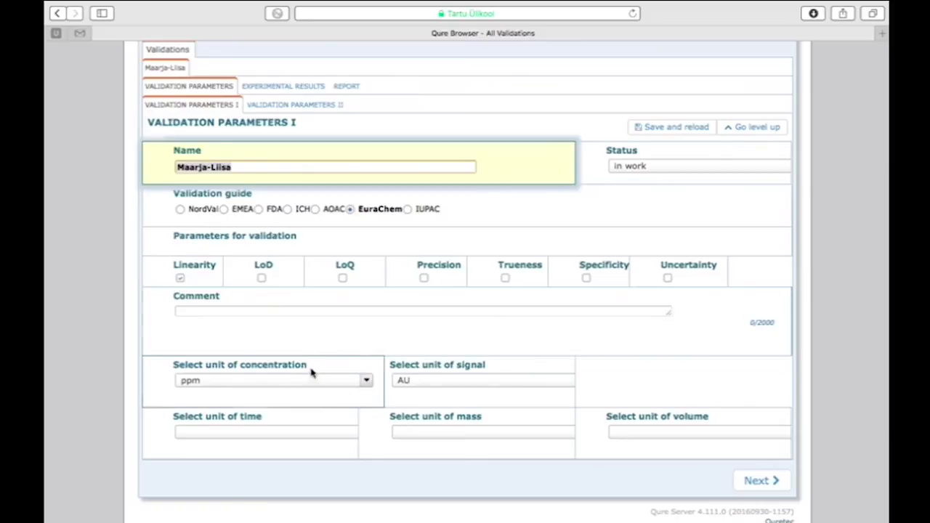
Keep ppm as the concentration unit and AU as the signal unit.
{"action": "left_click", "coordinate": [367, 381]}
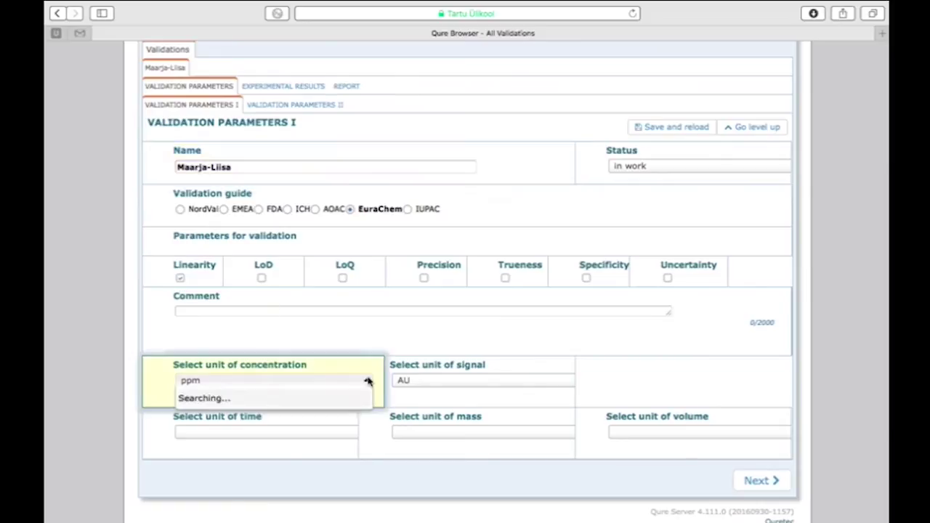
{"action": "scroll", "coordinate": [340, 444], "scroll_direction": "down", "scroll_amount": 3}
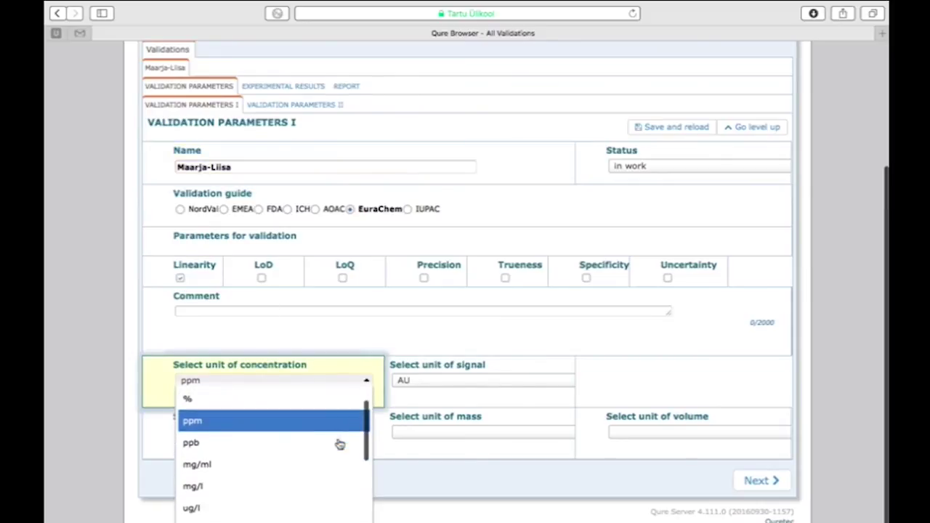
{"action": "scroll", "coordinate": [339, 444], "scroll_direction": "down", "scroll_amount": 3}
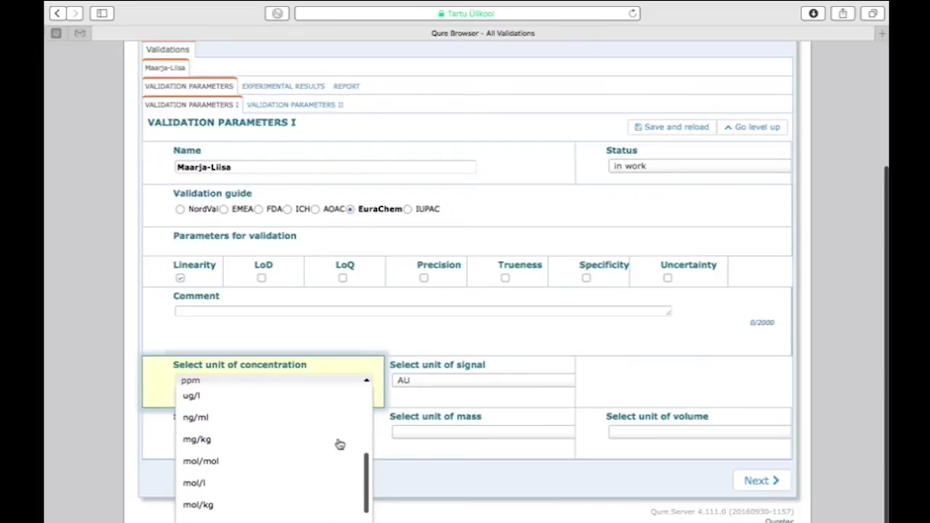
{"action": "scroll", "coordinate": [369, 404], "scroll_direction": "up", "scroll_amount": 1}
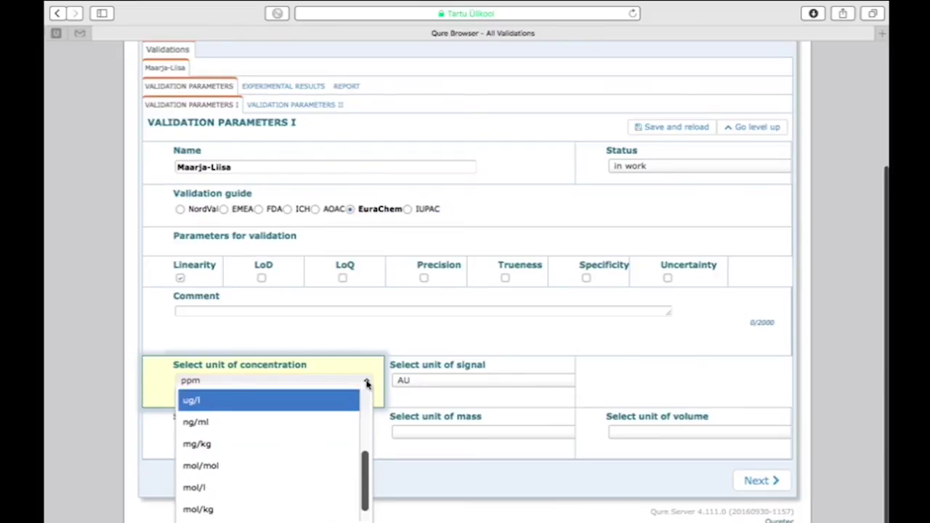
{"action": "left_click", "coordinate": [368, 382]}
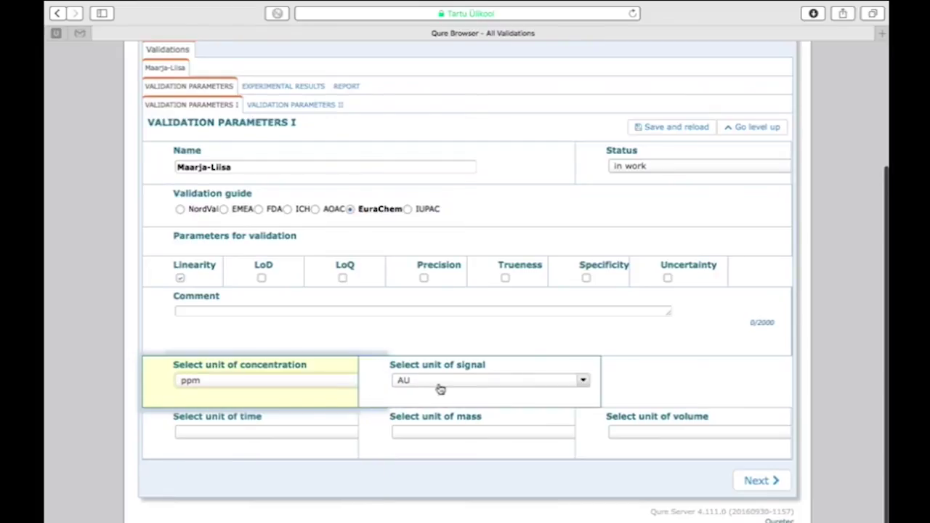
{"action": "left_click", "coordinate": [587, 390]}
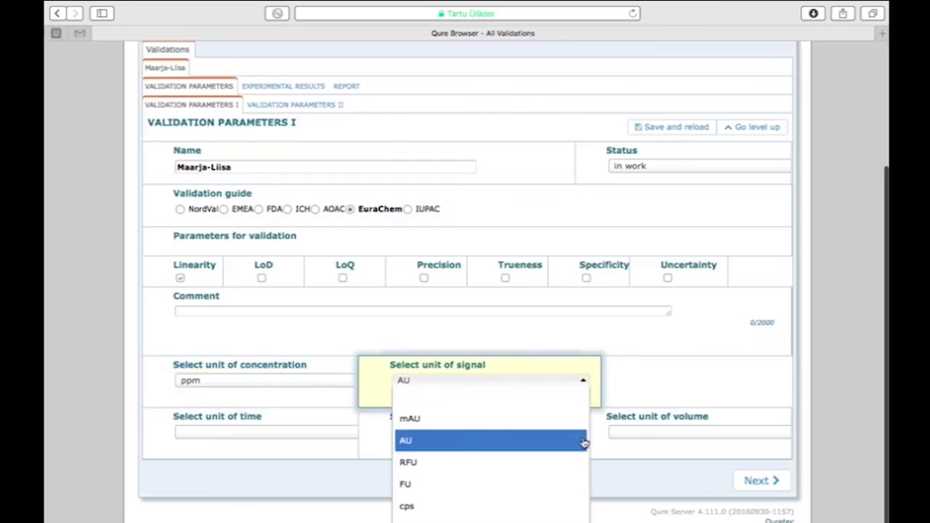
{"action": "scroll", "coordinate": [583, 442], "scroll_direction": "down", "scroll_amount": 2}
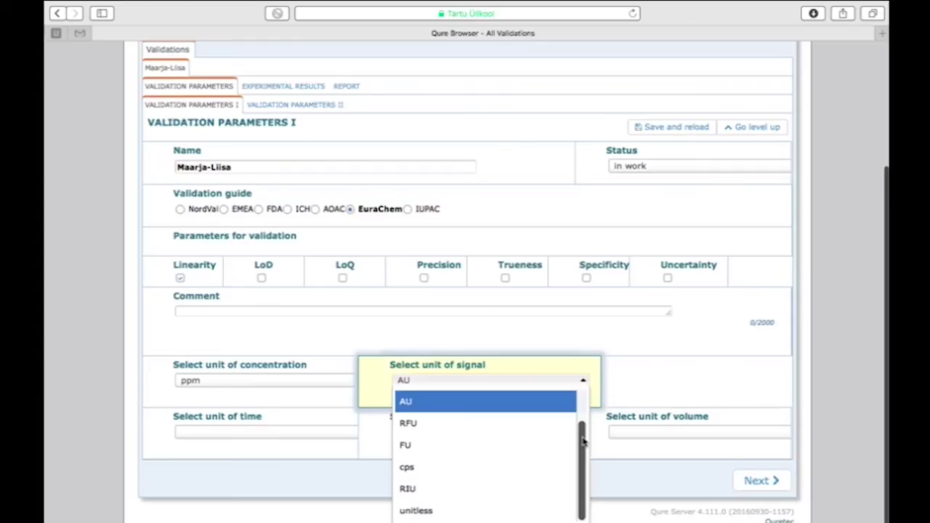
{"action": "scroll", "coordinate": [583, 442], "scroll_direction": "up", "scroll_amount": 2}
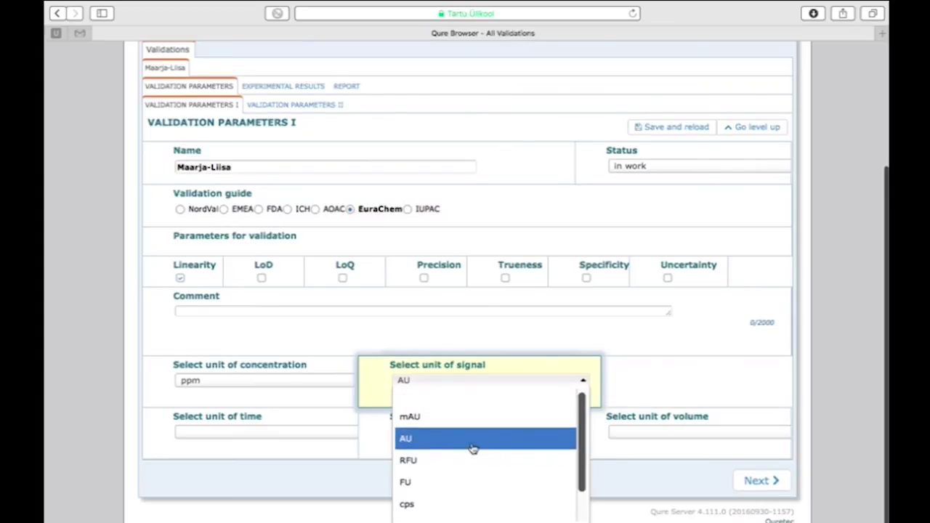
{"action": "left_click", "coordinate": [471, 443]}
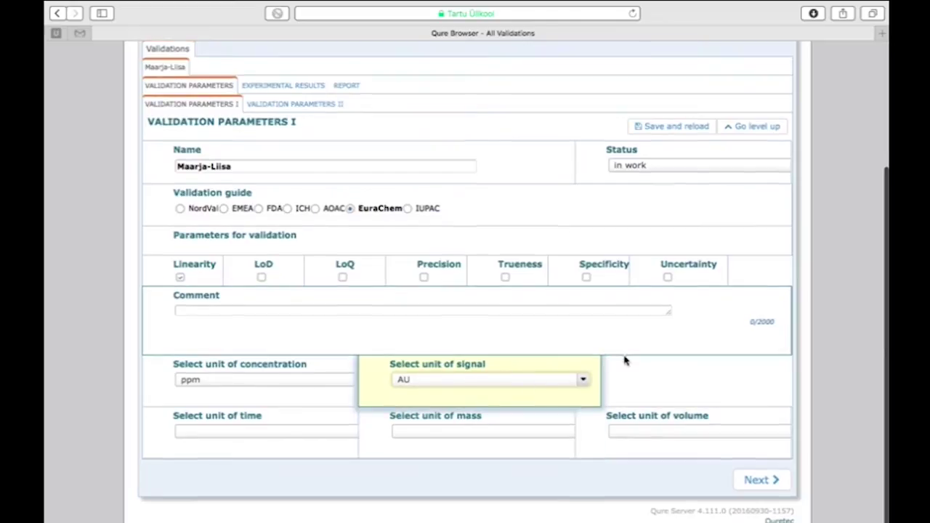
Advance to Validation Parameters II, where linearity measures reference materials or fortified sample blanks.
{"action": "left_click", "coordinate": [761, 480]}
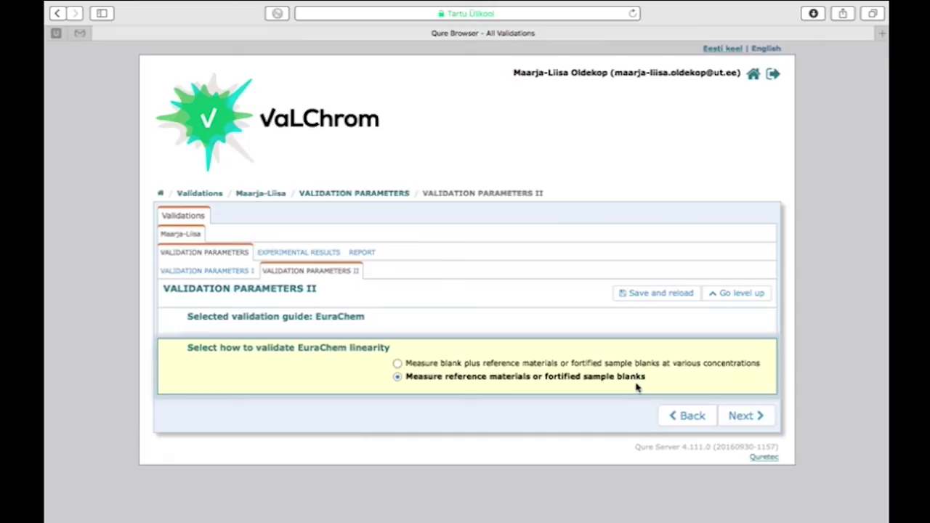
Go to the Linearity experimental results and review both series, with 24 and 21 data points.
{"action": "left_click", "coordinate": [753, 422]}
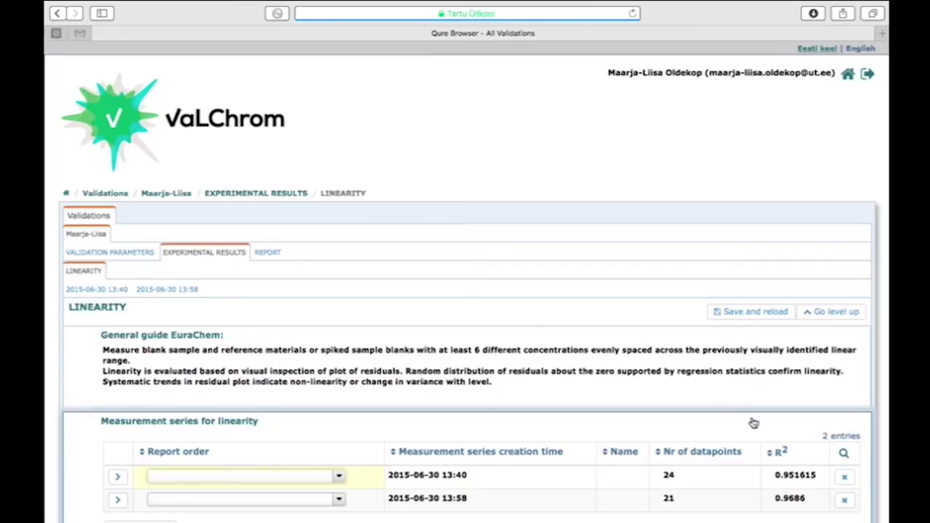
{"action": "scroll", "coordinate": [753, 421], "scroll_direction": "down", "scroll_amount": 2}
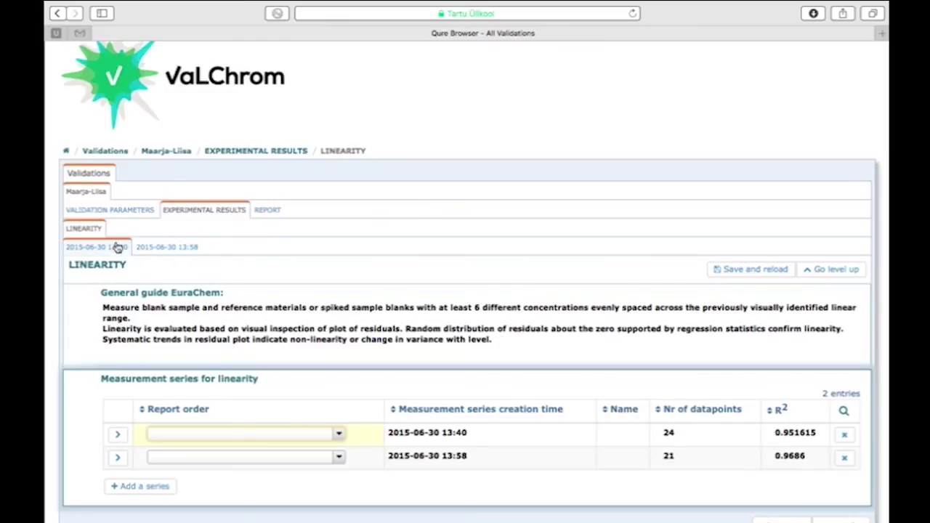
{"action": "scroll", "coordinate": [114, 252], "scroll_direction": "down", "scroll_amount": 2}
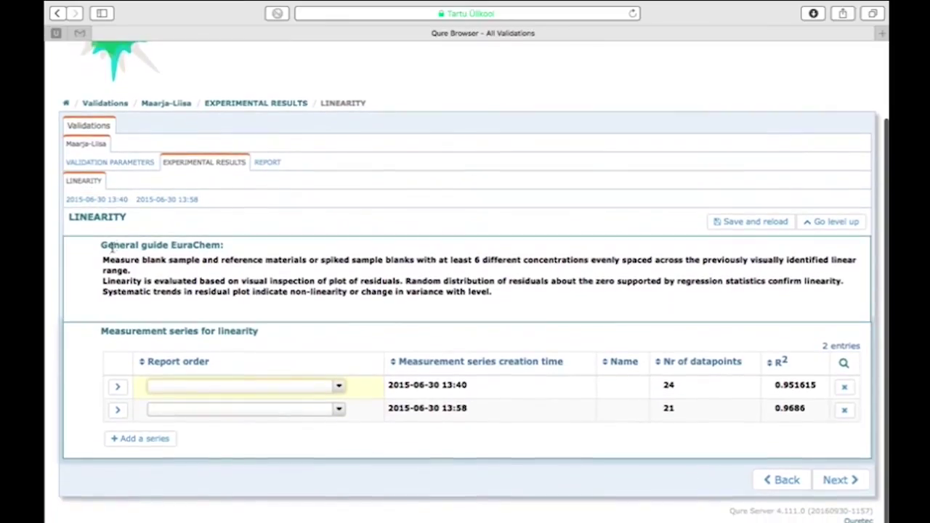
{"action": "left_click", "coordinate": [101, 207]}
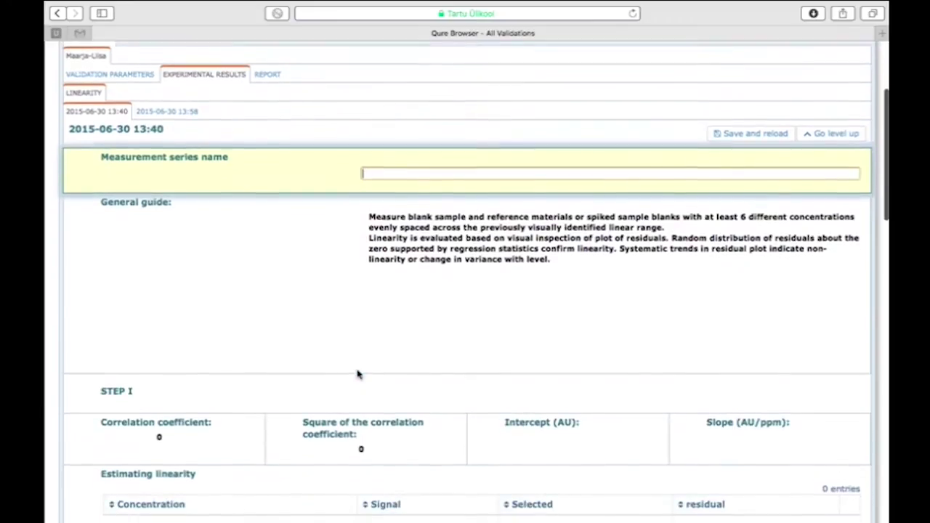
{"action": "scroll", "coordinate": [357, 374], "scroll_direction": "down", "scroll_amount": 5}
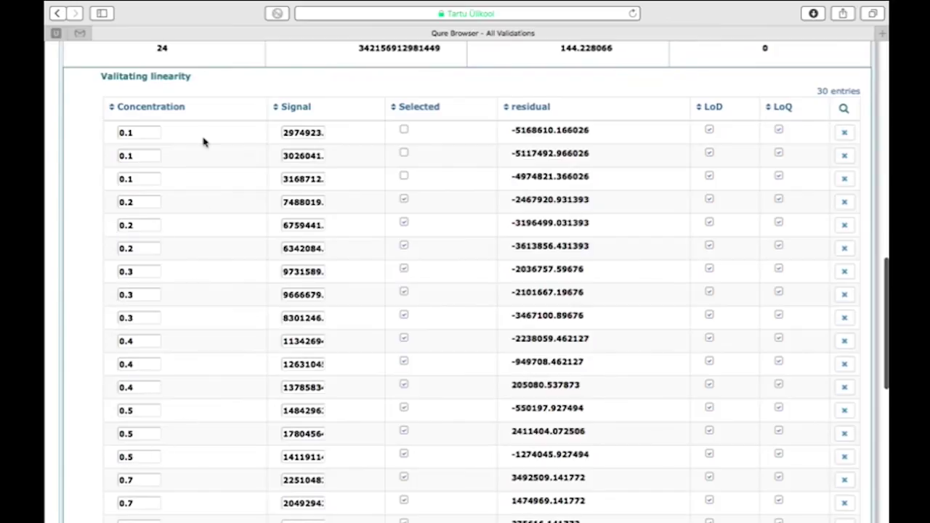
{"action": "scroll", "coordinate": [203, 141], "scroll_direction": "up", "scroll_amount": 4}
{"action": "scroll", "coordinate": [204, 138], "scroll_direction": "up", "scroll_amount": 1}
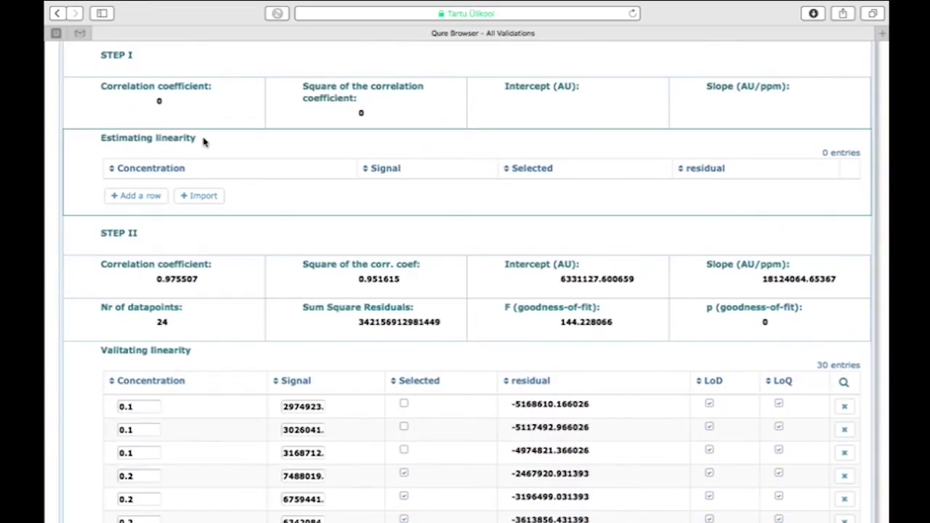
{"action": "scroll", "coordinate": [204, 141], "scroll_direction": "up", "scroll_amount": 2}
{"action": "scroll", "coordinate": [204, 141], "scroll_direction": "down", "scroll_amount": 1}
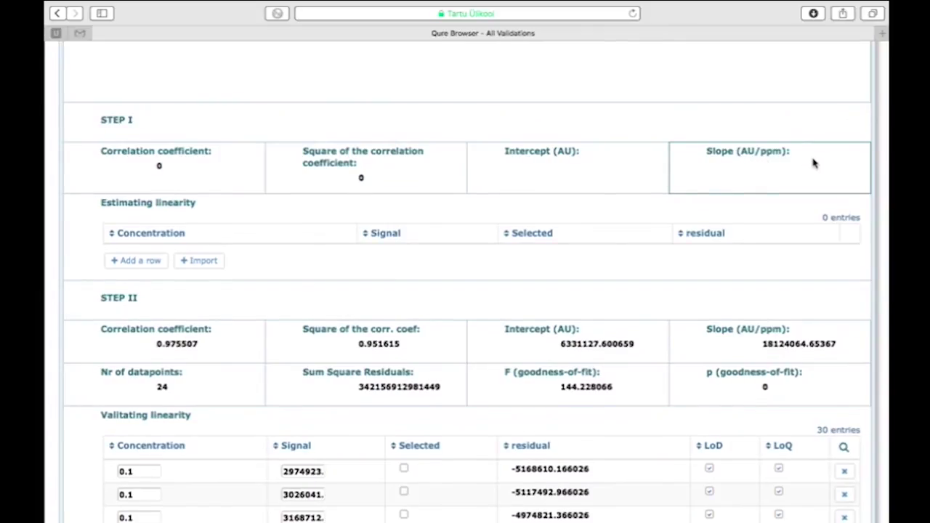
{"action": "scroll", "coordinate": [814, 164], "scroll_direction": "down", "scroll_amount": 3}
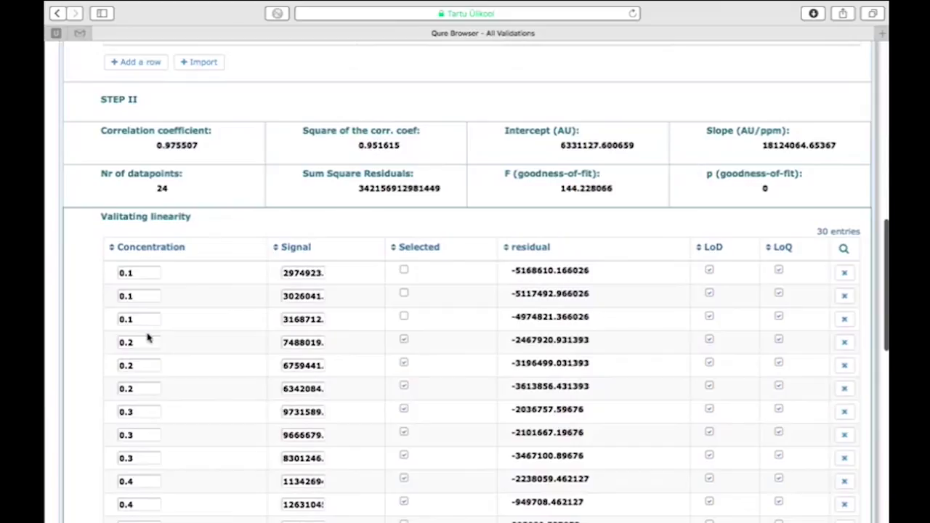
{"action": "scroll", "coordinate": [149, 336], "scroll_direction": "down", "scroll_amount": 5}
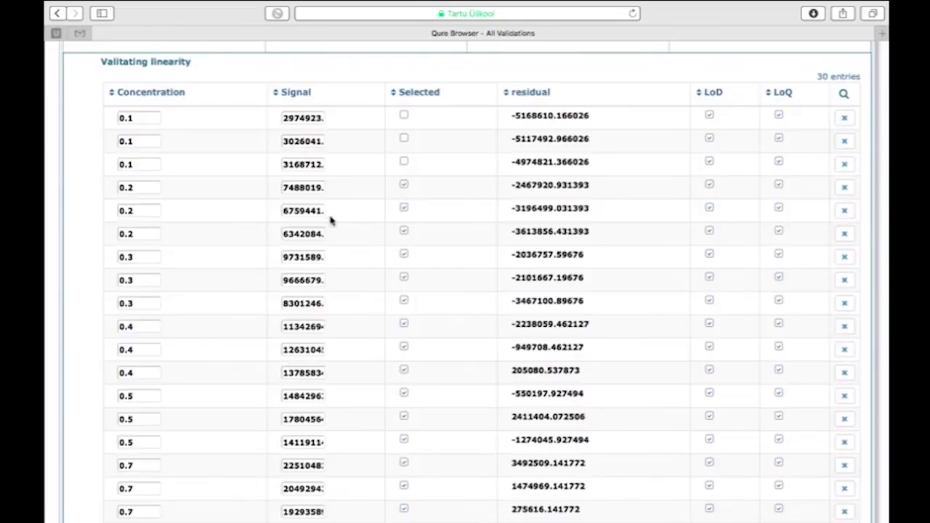
{"action": "scroll", "coordinate": [332, 218], "scroll_direction": "down", "scroll_amount": 3}
{"action": "scroll", "coordinate": [332, 218], "scroll_direction": "up", "scroll_amount": 2}
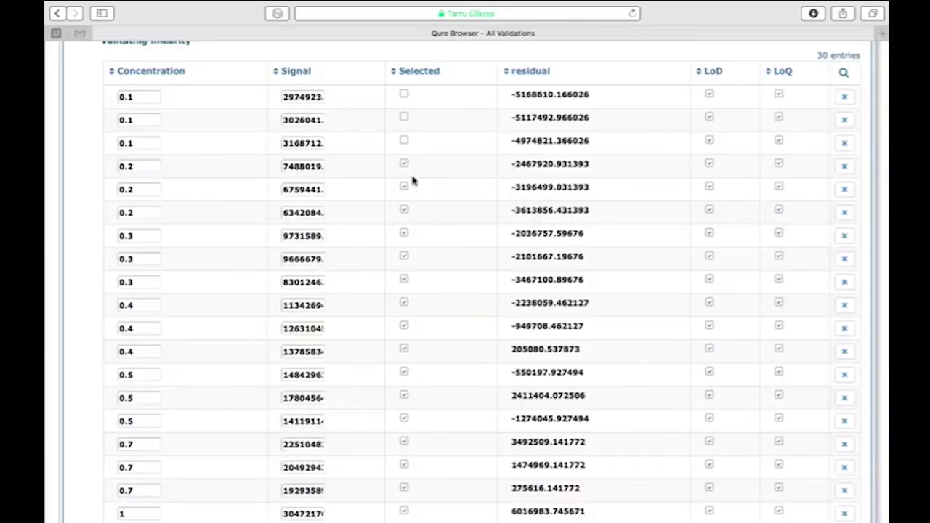
{"action": "scroll", "coordinate": [412, 180], "scroll_direction": "down", "scroll_amount": 6}
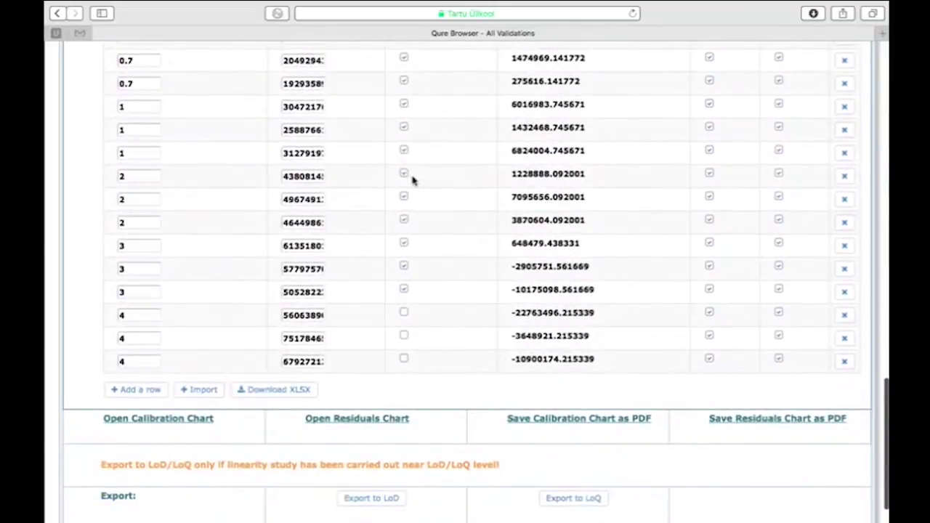
{"action": "scroll", "coordinate": [411, 187], "scroll_direction": "down", "scroll_amount": 2}
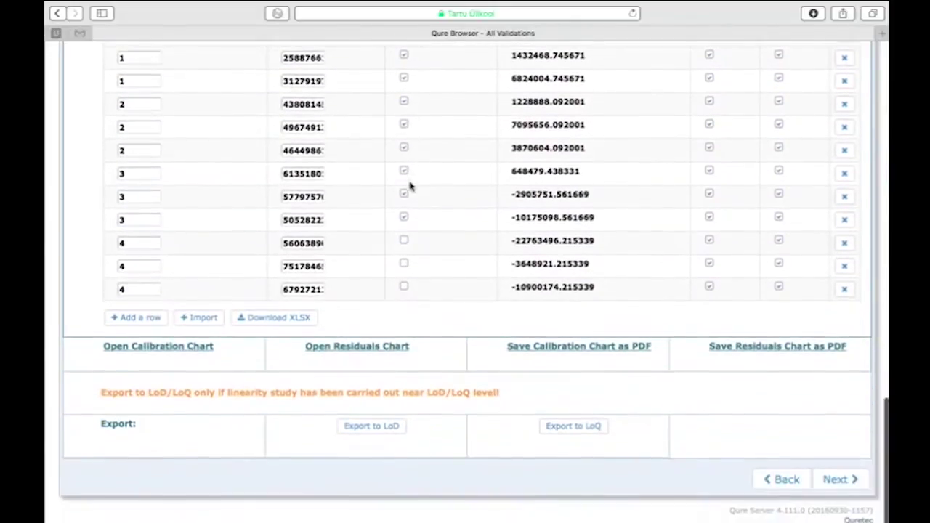
{"action": "scroll", "coordinate": [410, 187], "scroll_direction": "up", "scroll_amount": 3}
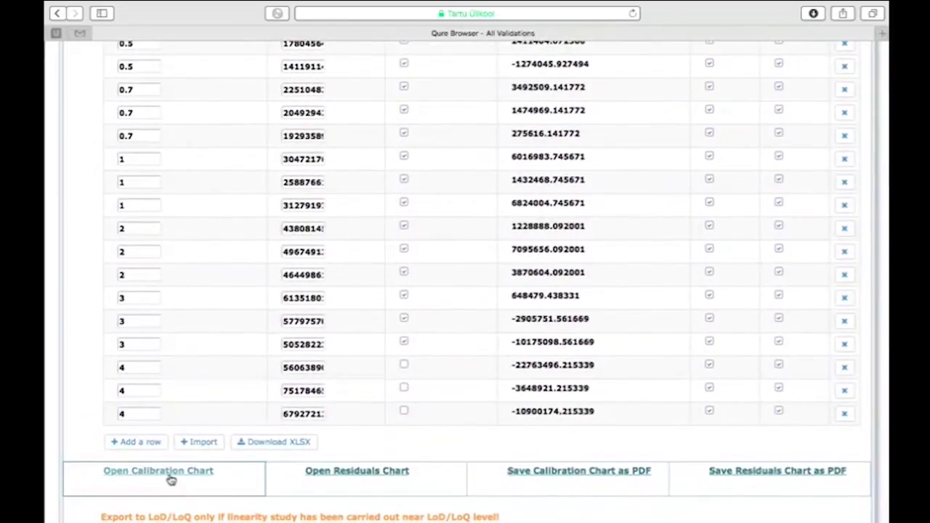
View the 0.2–3 ppm calibration chart (R² 0.951615) in a new tab, then return to the validation table.
{"action": "left_click", "coordinate": [170, 479]}
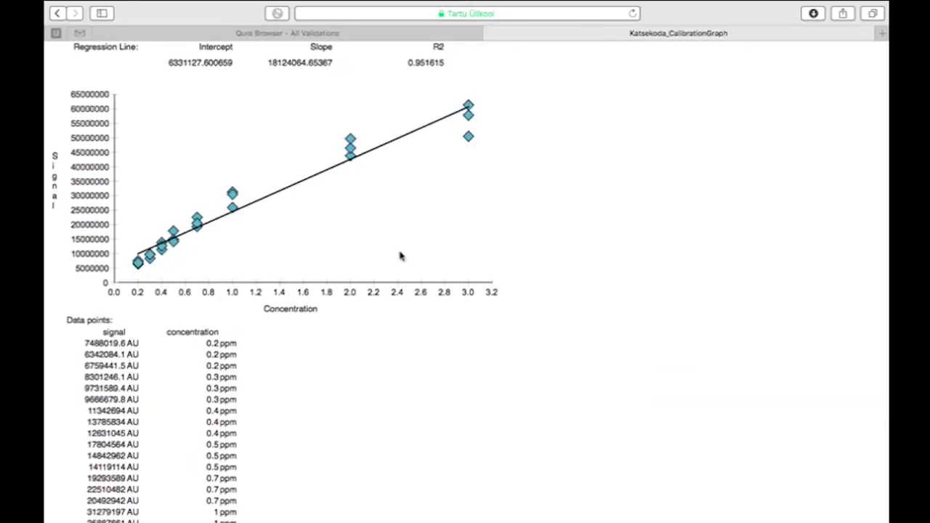
{"action": "left_click", "coordinate": [456, 37]}
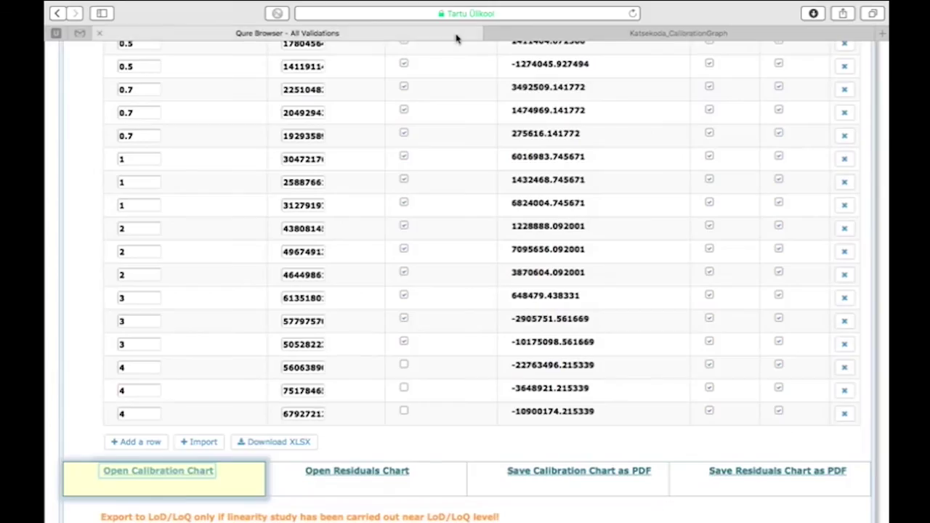
Deselect a 3 ppm and two 2 ppm replicates, leaving 18 points with R² 0.965921.
{"action": "left_click", "coordinate": [404, 342]}
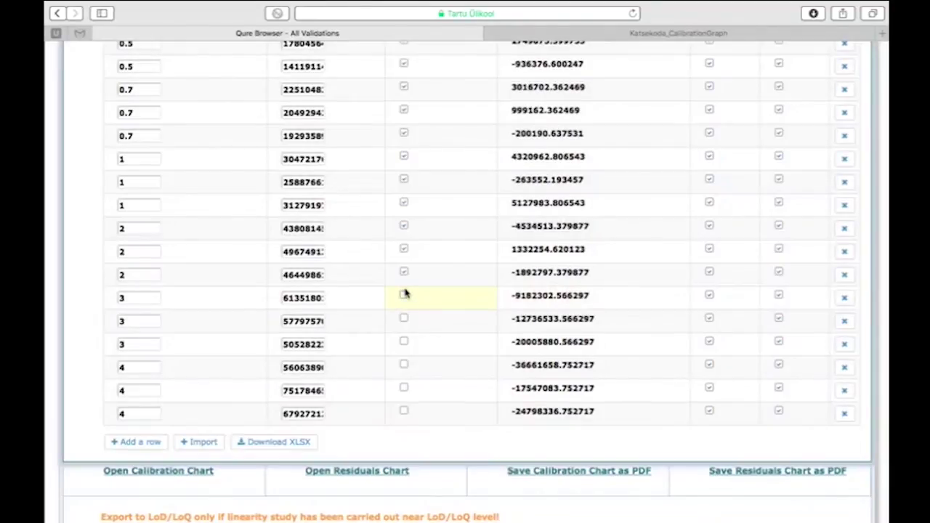
{"action": "left_click", "coordinate": [404, 273]}
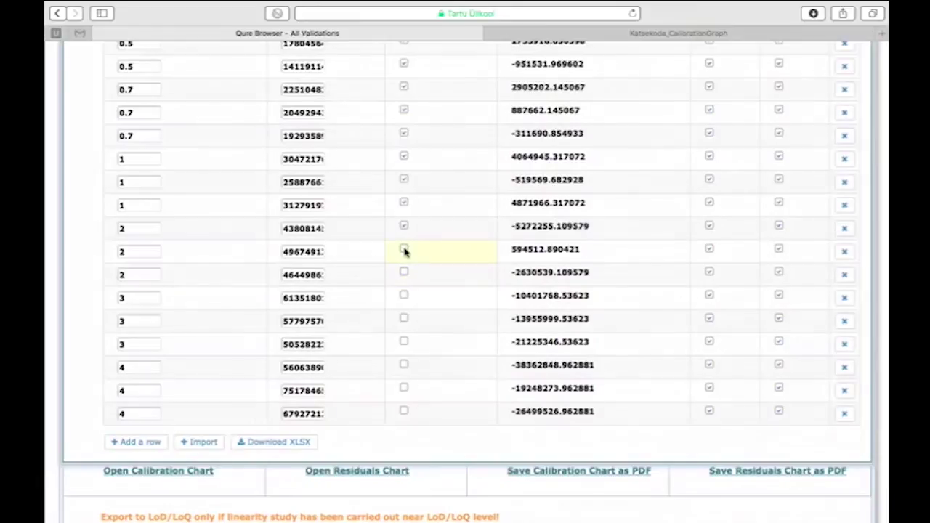
{"action": "left_click", "coordinate": [404, 250]}
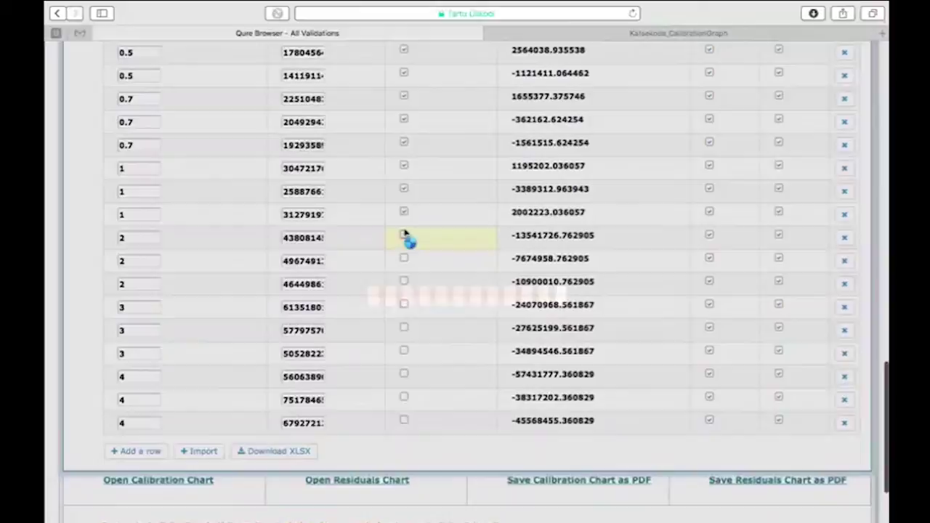
{"action": "scroll", "coordinate": [405, 235], "scroll_direction": "up", "scroll_amount": 15}
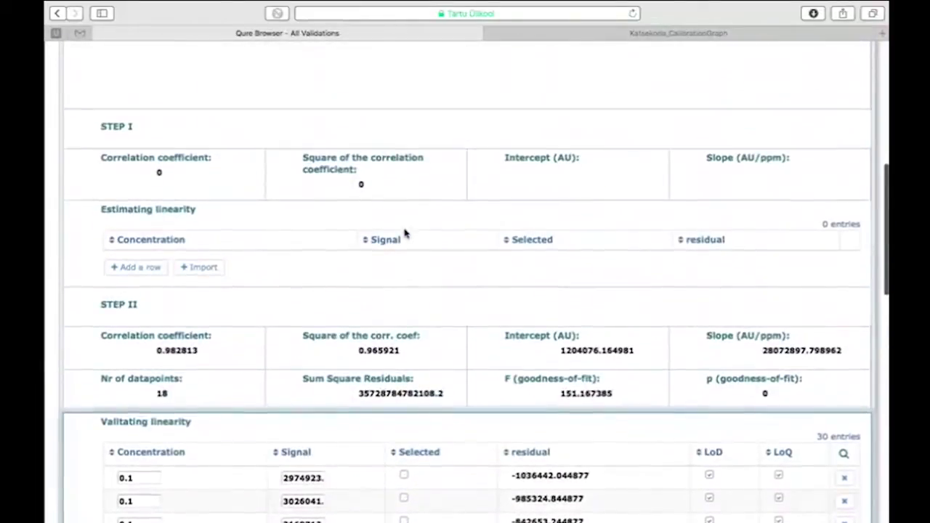
{"action": "scroll", "coordinate": [406, 235], "scroll_direction": "up", "scroll_amount": 5}
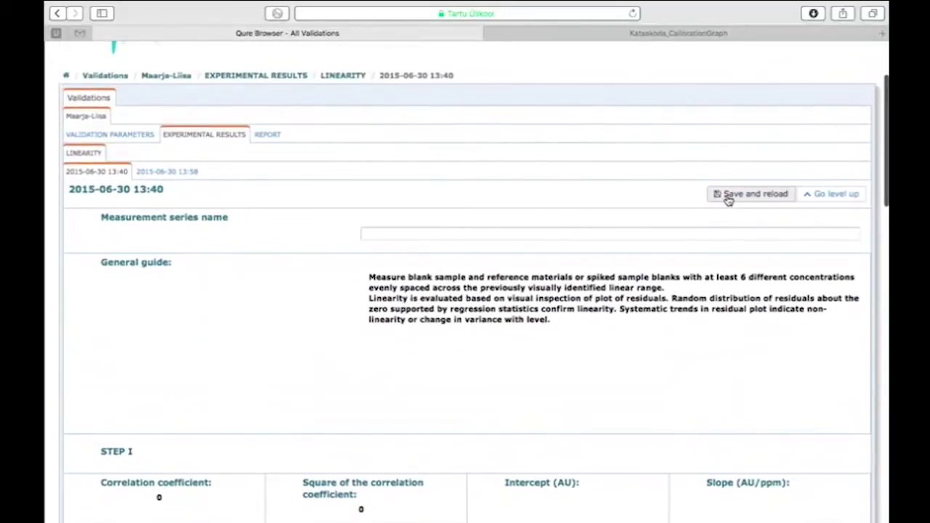
Save the deselections and view the recalculated 0.2–1 ppm calibration chart (R² 0.965921).
{"action": "left_click", "coordinate": [729, 198]}
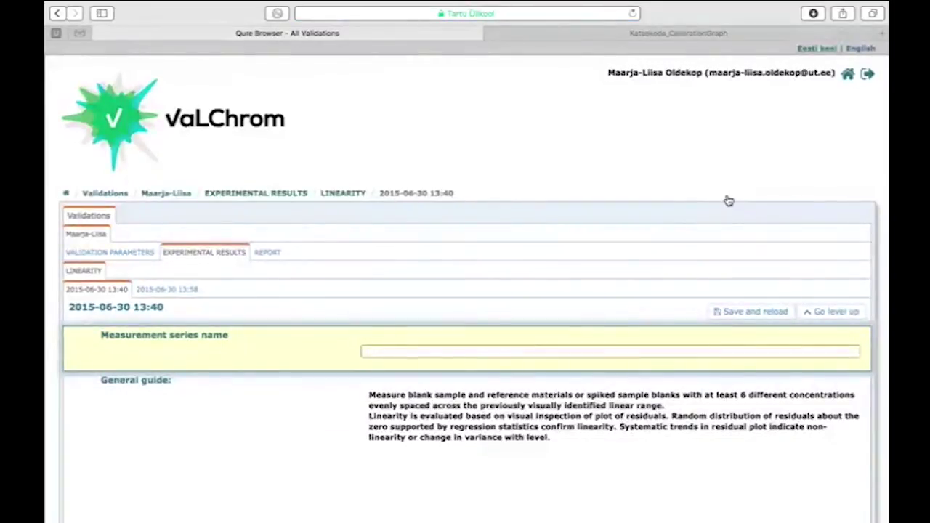
{"action": "scroll", "coordinate": [728, 200], "scroll_direction": "down", "scroll_amount": 10}
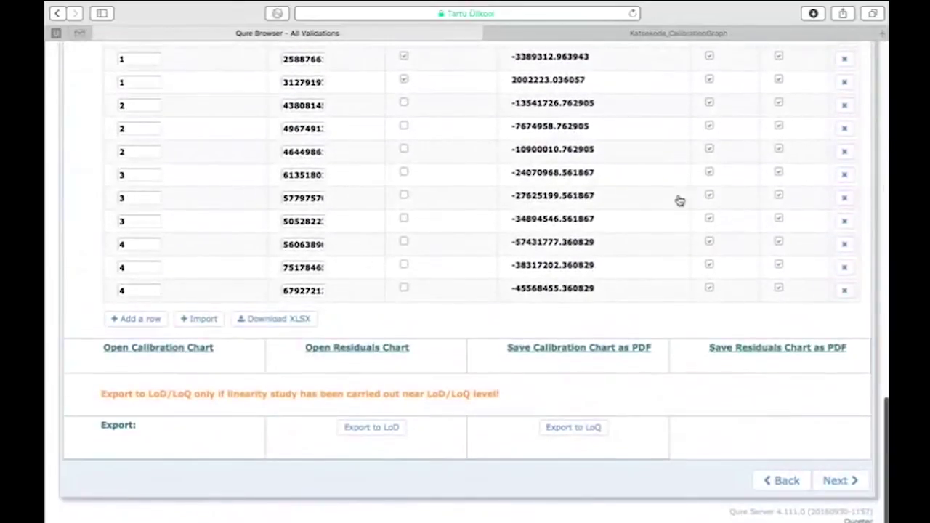
{"action": "left_click", "coordinate": [172, 349]}
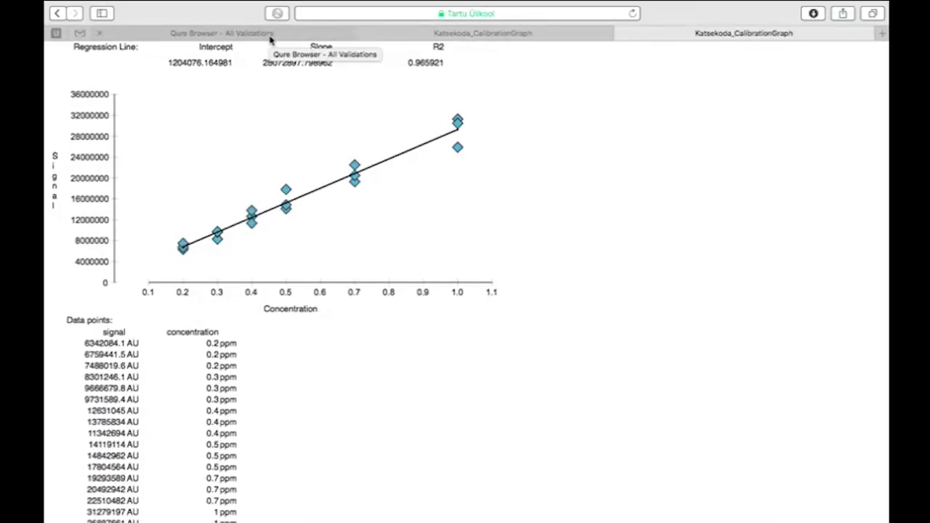
{"action": "left_click", "coordinate": [270, 40]}
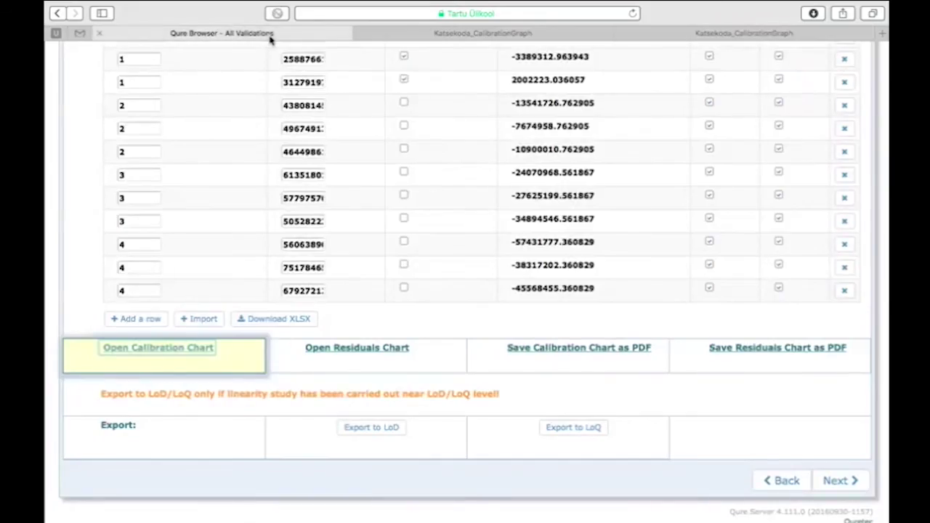
{"action": "left_click", "coordinate": [347, 350]}
Review the residuals chart: 18 points from 0.2 to 1 ppm scattered randomly around zero AU.
{"action": "left_click", "coordinate": [347, 351]}
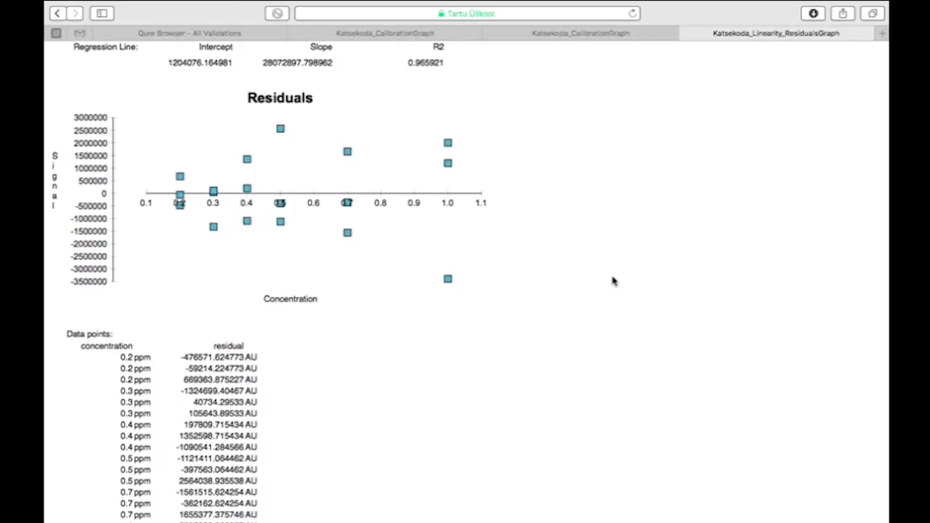
{"action": "scroll", "coordinate": [612, 282], "scroll_direction": "down", "scroll_amount": 1}
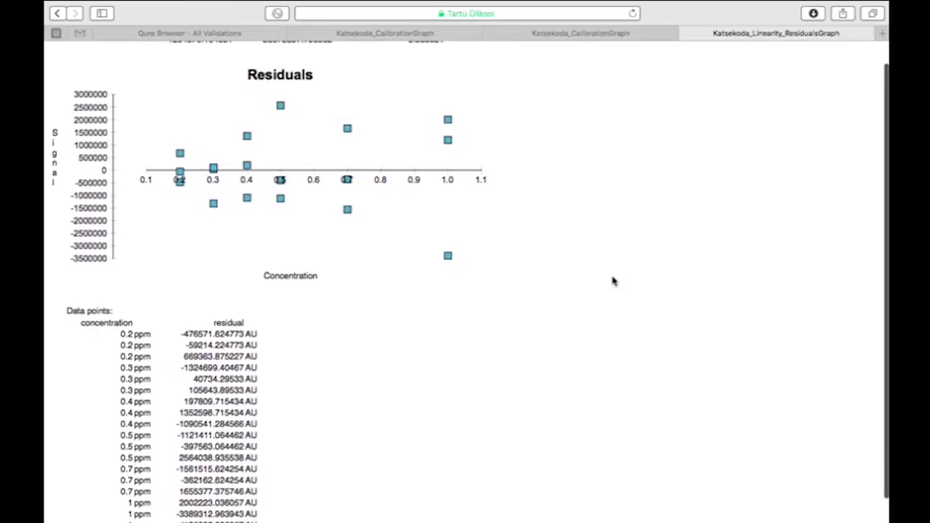
{"action": "scroll", "coordinate": [613, 281], "scroll_direction": "down", "scroll_amount": 1}
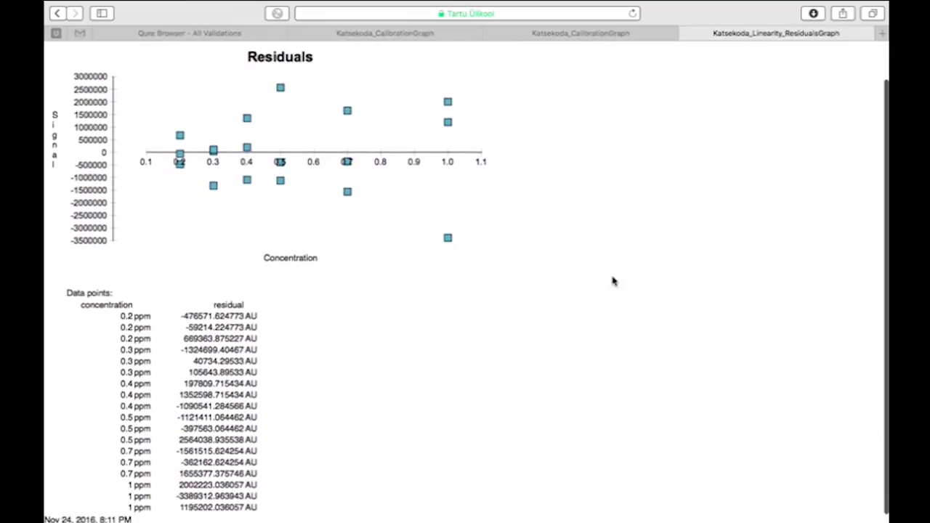